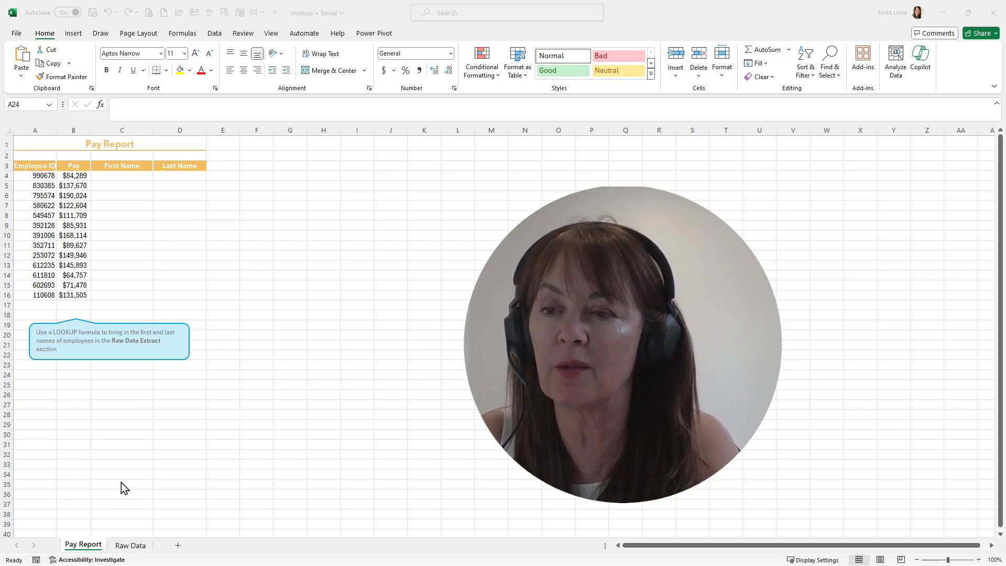
# - Review the Raw Data sheet, then ask Copilot from Pay Report to look up first and last names from the raw data worksheet using the first-column employee ID
pyautogui.click(131, 546)
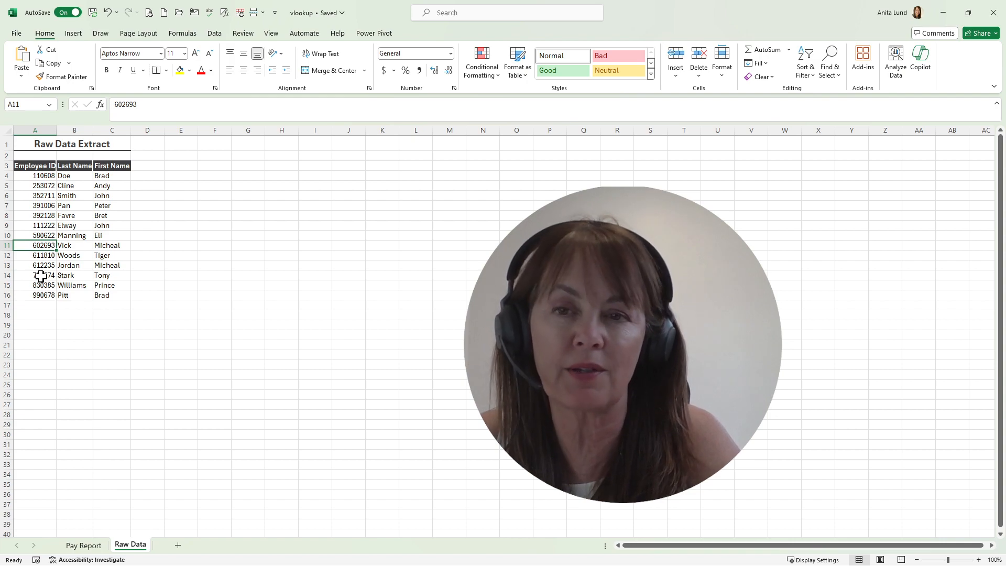
pyautogui.click(90, 549)
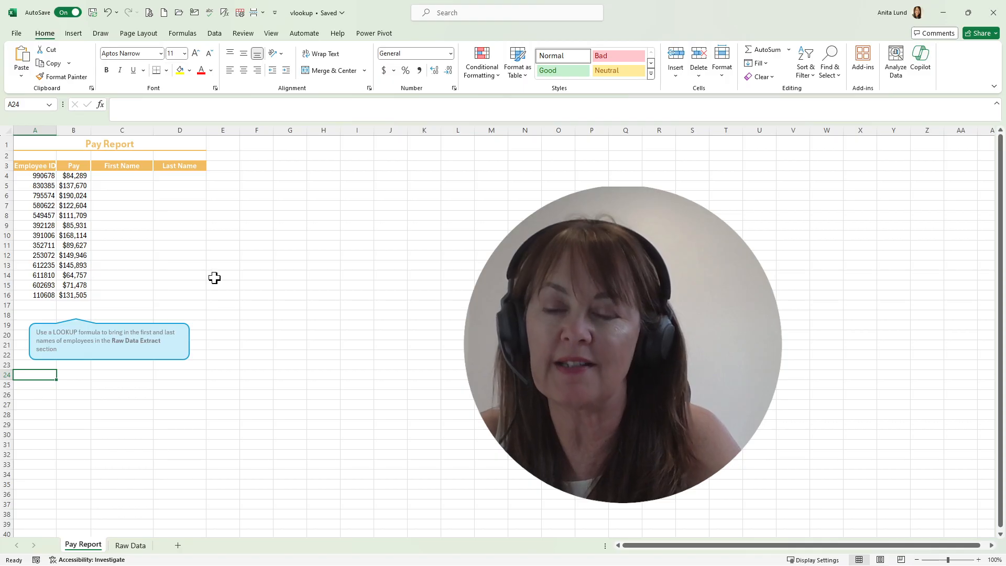
pyautogui.click(919, 63)
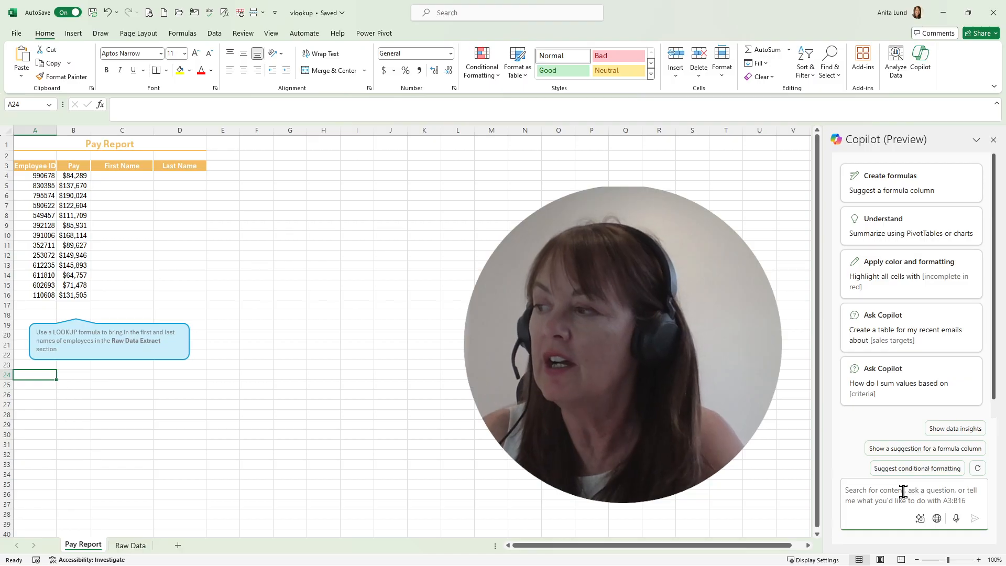
pyautogui.write('Using the employee ID in the first column, lookup the first name and last name data from the raw data worksheet')
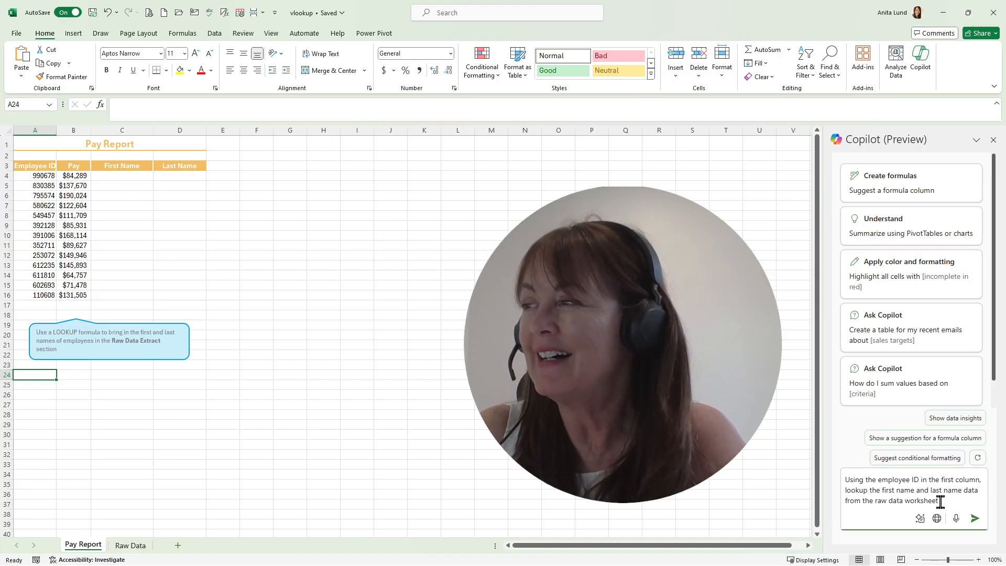
pyautogui.click(975, 519)
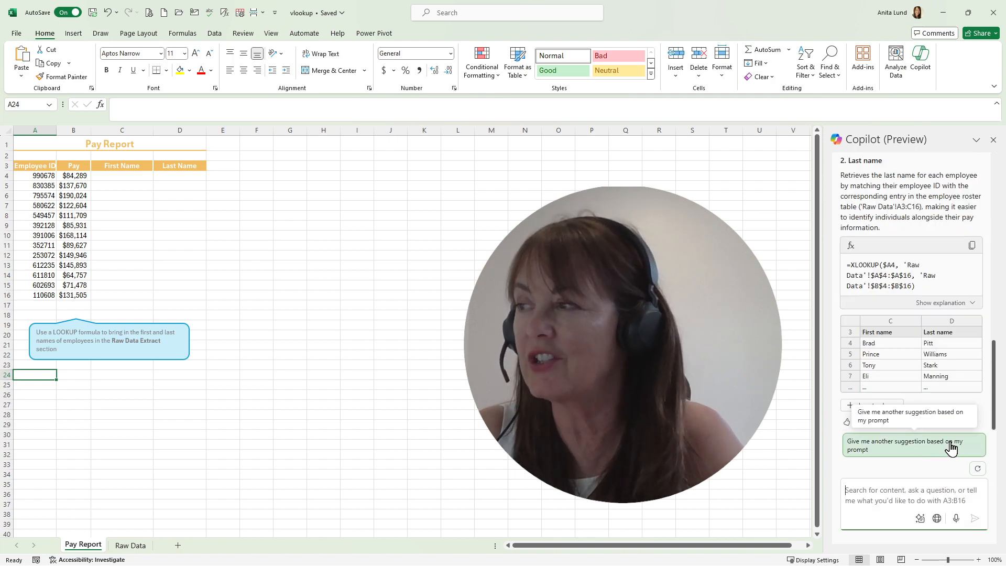
# - Copy Copilot's suggested First Name formula, =XLOOKUP($A4, 'Raw Data'!$A$4:$A$16, 'Raw Data'!$C$4:$C$16), into C4 and fill it down to C16
pyautogui.scroll(3, 942, 391)
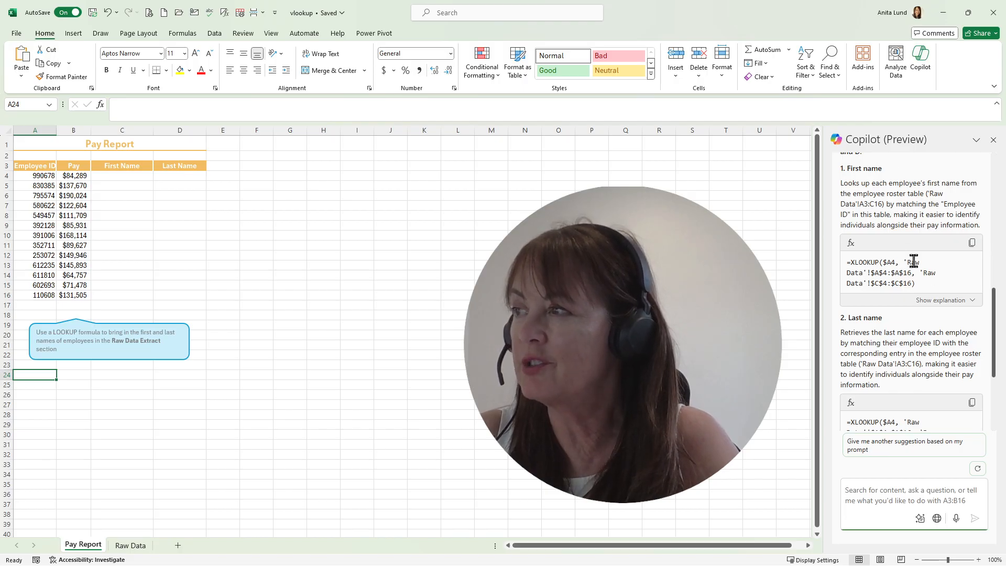
pyautogui.click(973, 249)
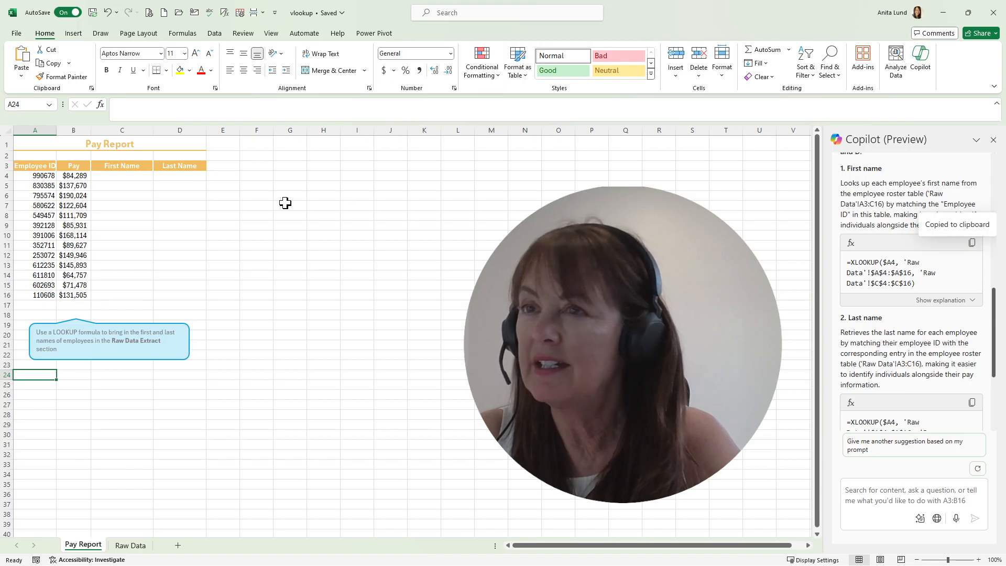
pyautogui.click(122, 177)
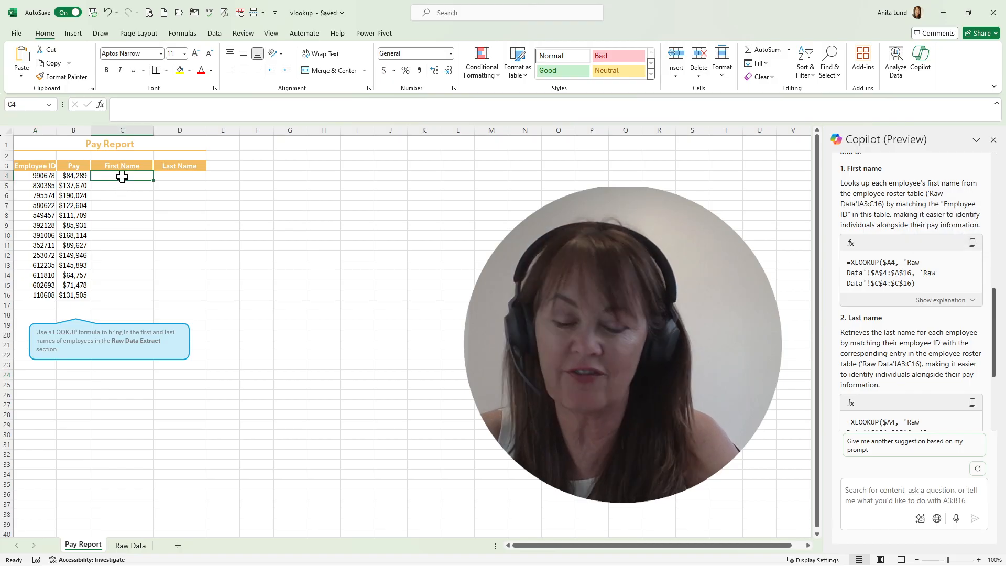
pyautogui.hotkey('ctrl', 'v')
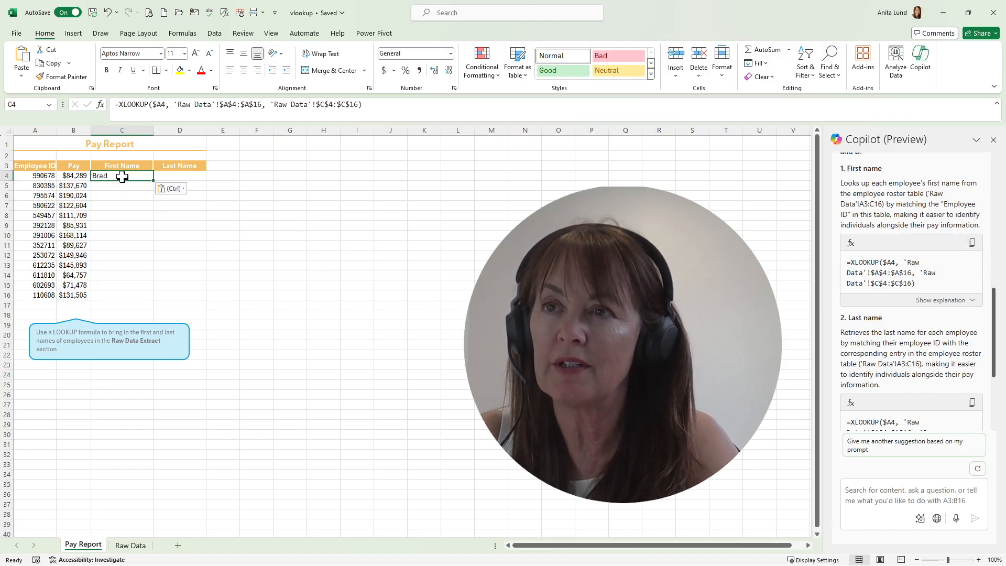
pyautogui.doubleClick(152, 182)
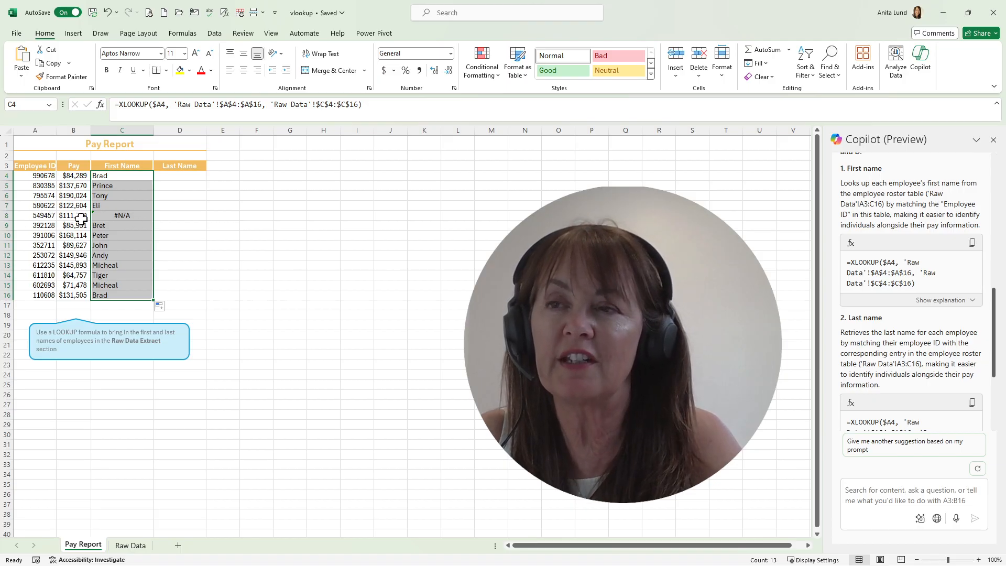
# - Copy Copilot's suggested Last Name formula, =XLOOKUP($A4, 'Raw Data'!$A$4:$A$16, 'Raw Data'!$B$4:$B$16), into D4 and fill it down to D16
pyautogui.click(183, 175)
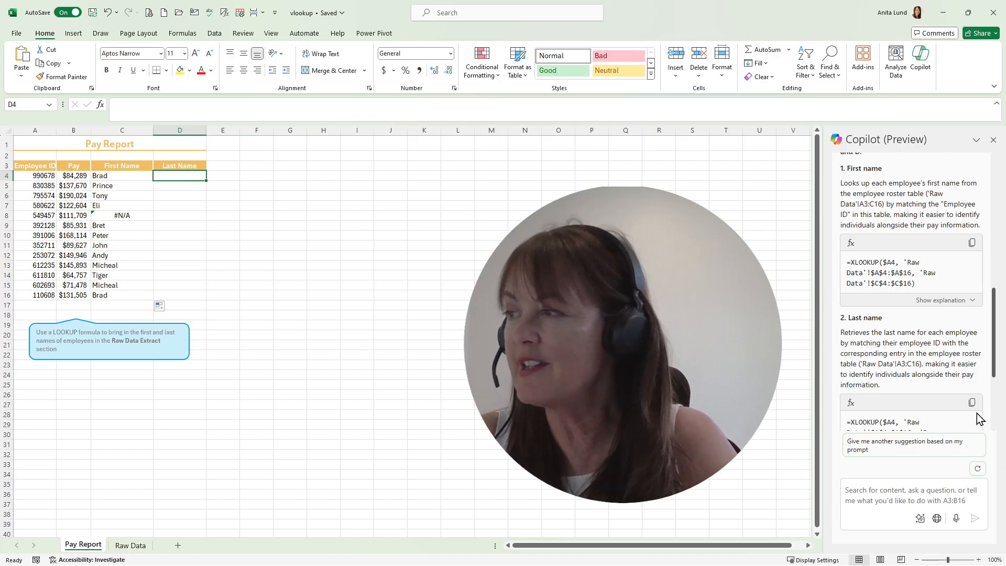
pyautogui.scroll(-3, 910, 374)
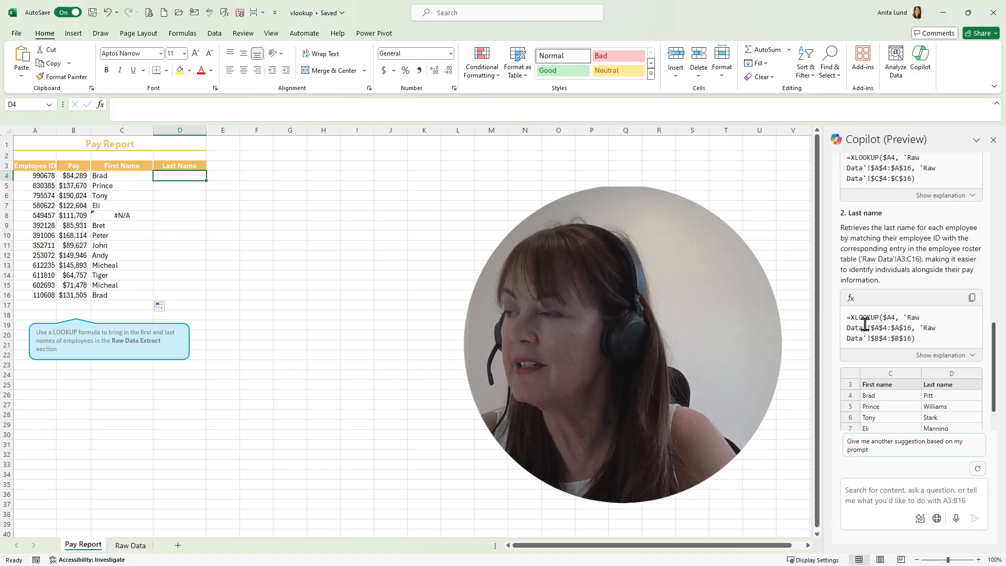
pyautogui.click(973, 298)
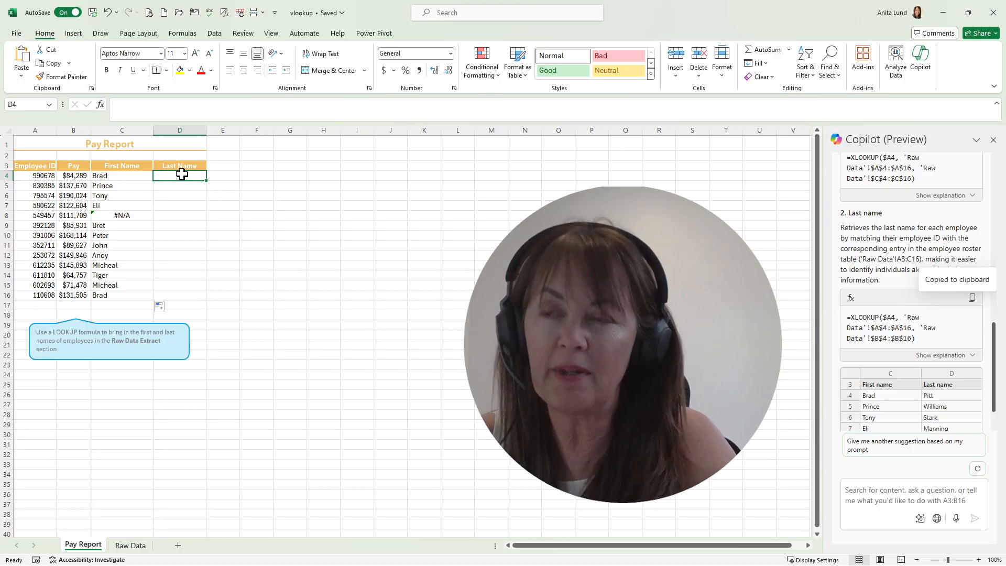
pyautogui.hotkey('ctrl', 'v')
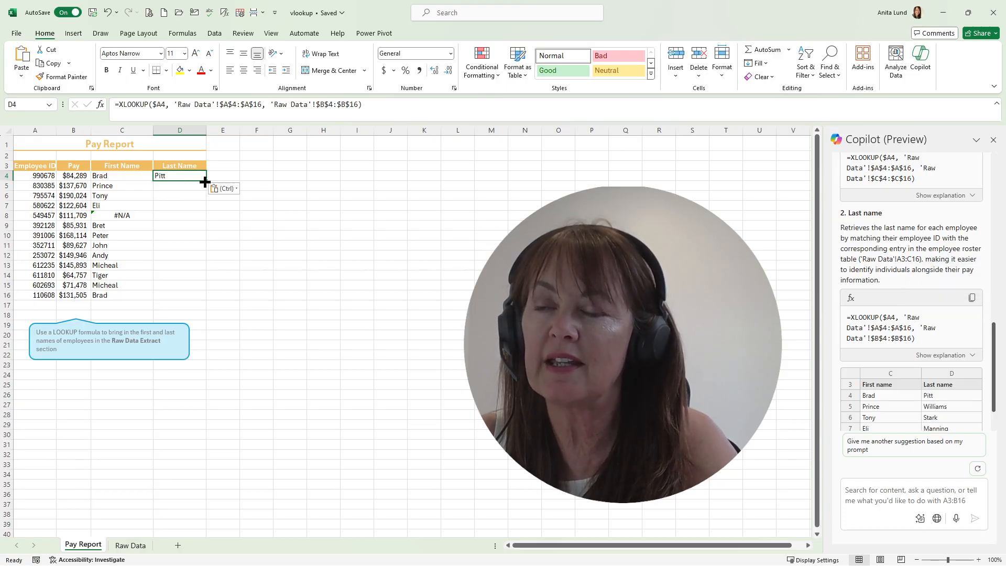
pyautogui.doubleClick(205, 181)
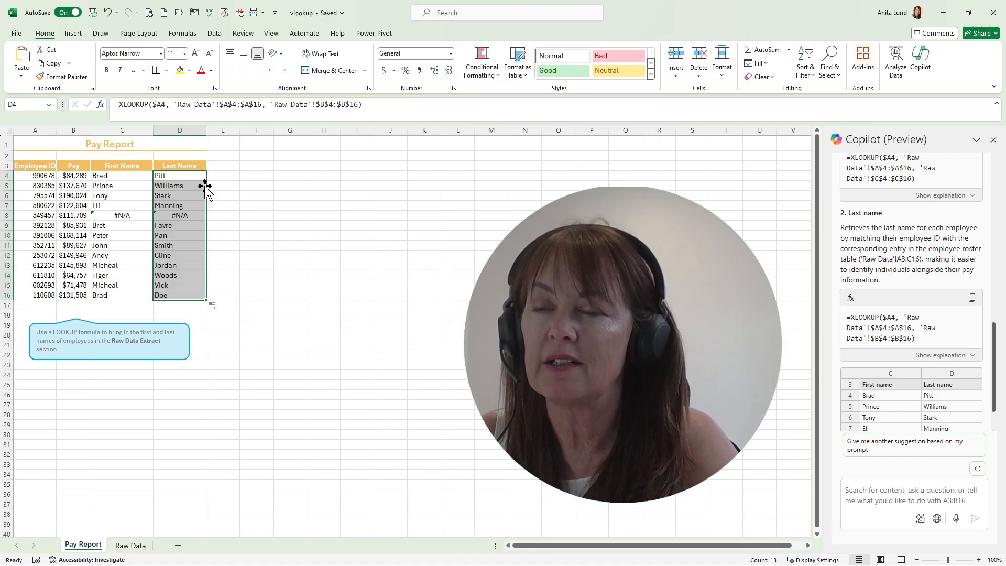
pyautogui.click(123, 297)
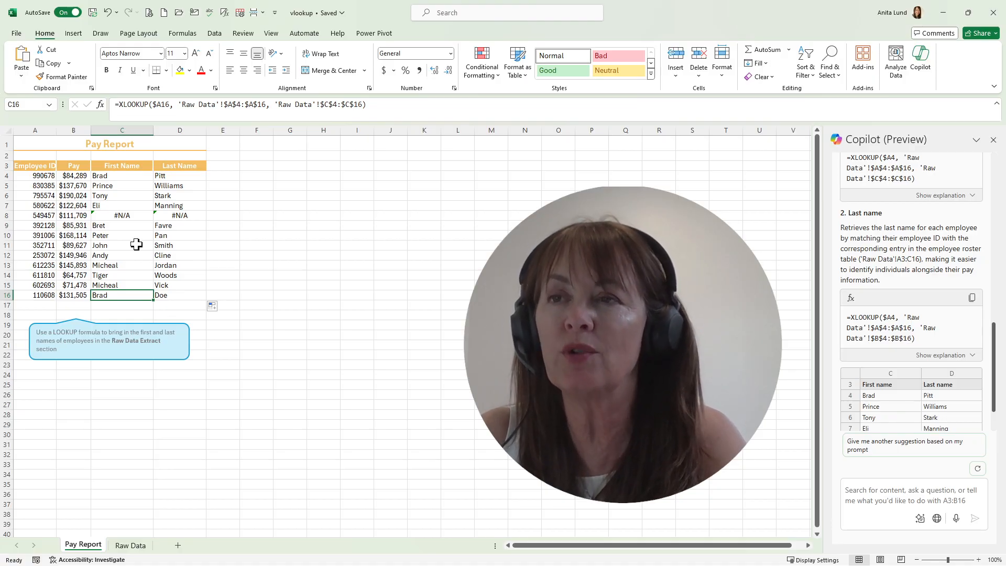
# - Ask Copilot to enter "no ID" instead of printing N/A when a match isn't found
pyautogui.click(874, 493)
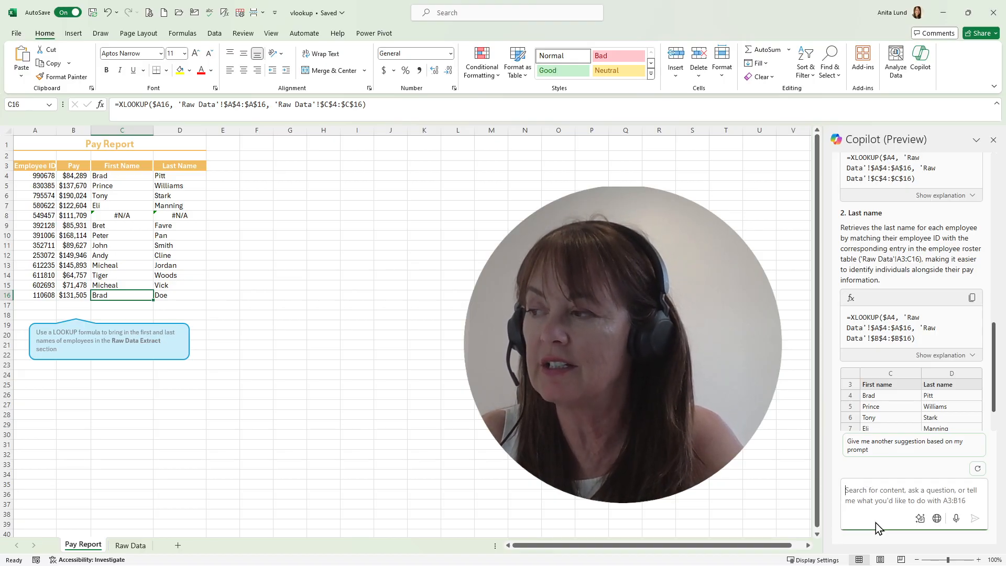
pyautogui.write('Instead of printing')
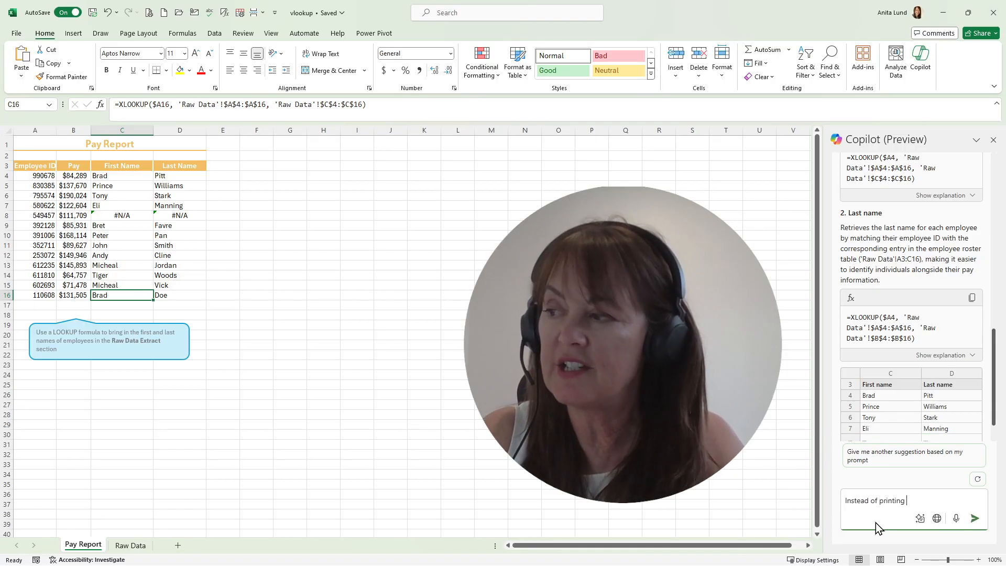
pyautogui.write('N/A')
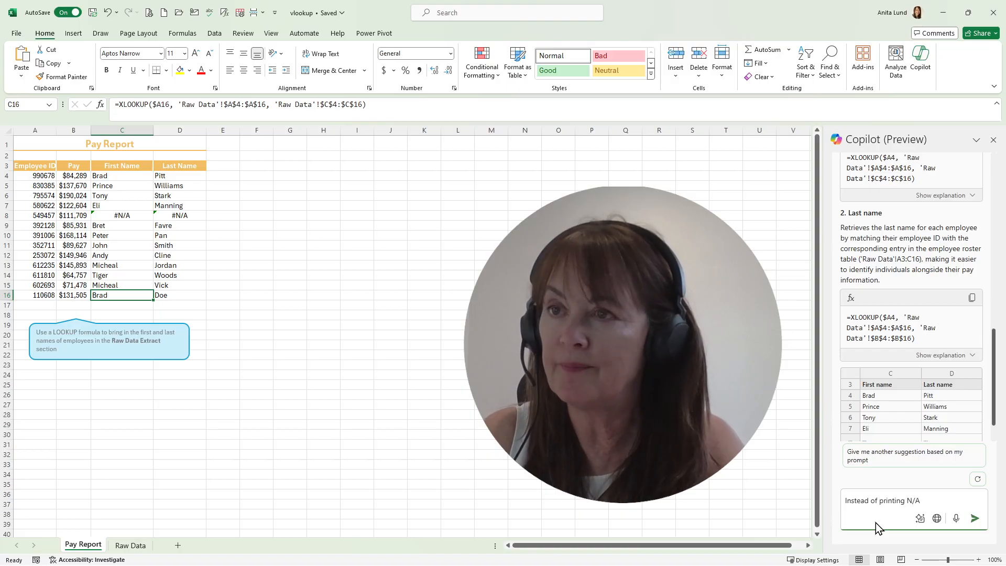
pyautogui.write(' when a mat')
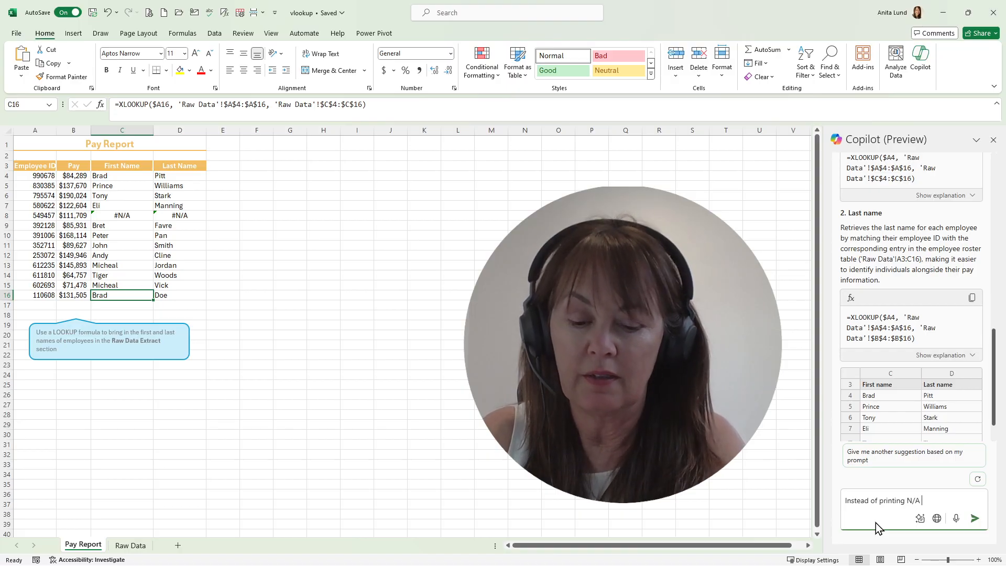
pyautogui.write('ch isn\'t found, enter "no ID')
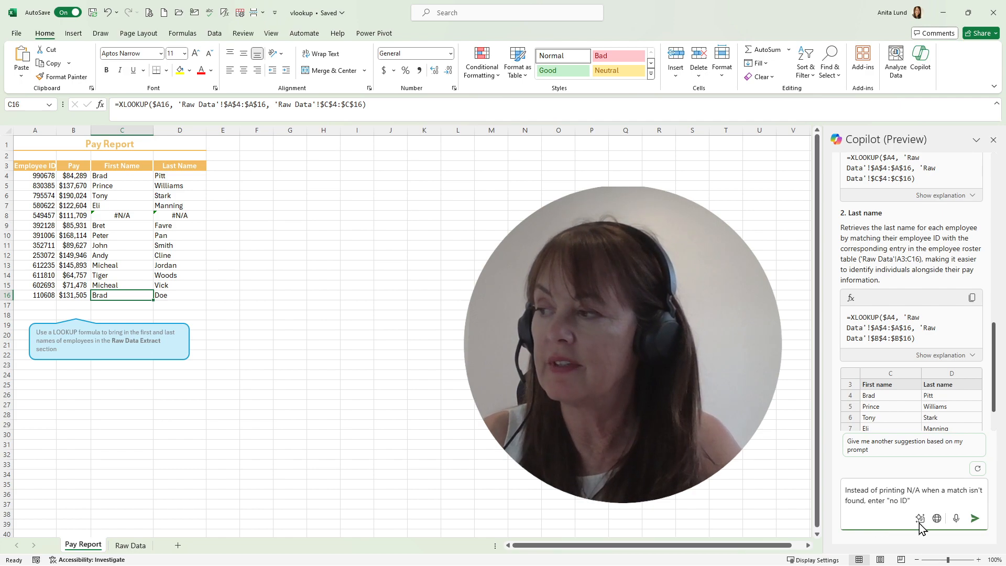
pyautogui.click(975, 519)
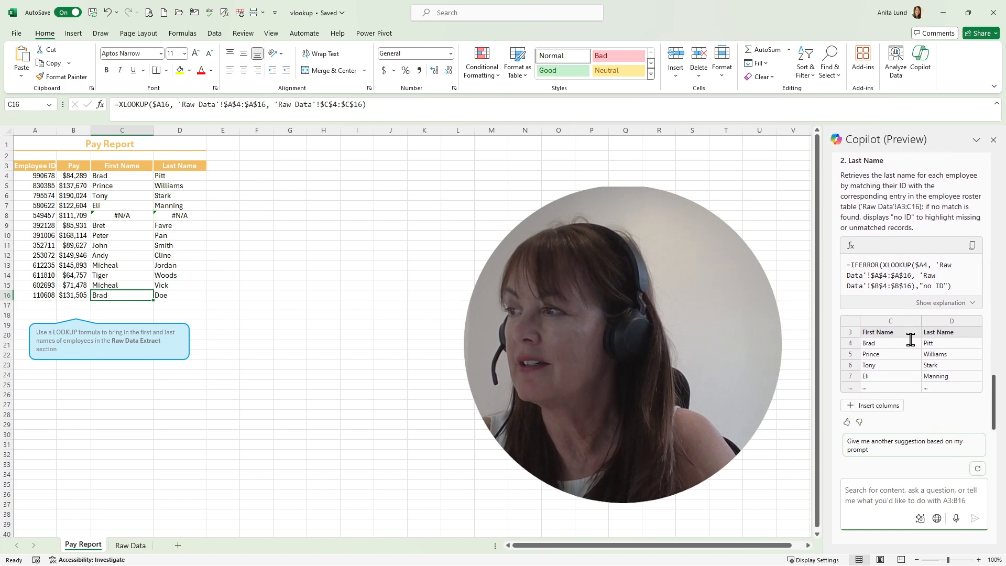
# - Replace the First Name formula in C4 with Copilot's IFERROR(XLOOKUP) version returning "no ID" and fill it down to C16
pyautogui.scroll(3, 910, 340)
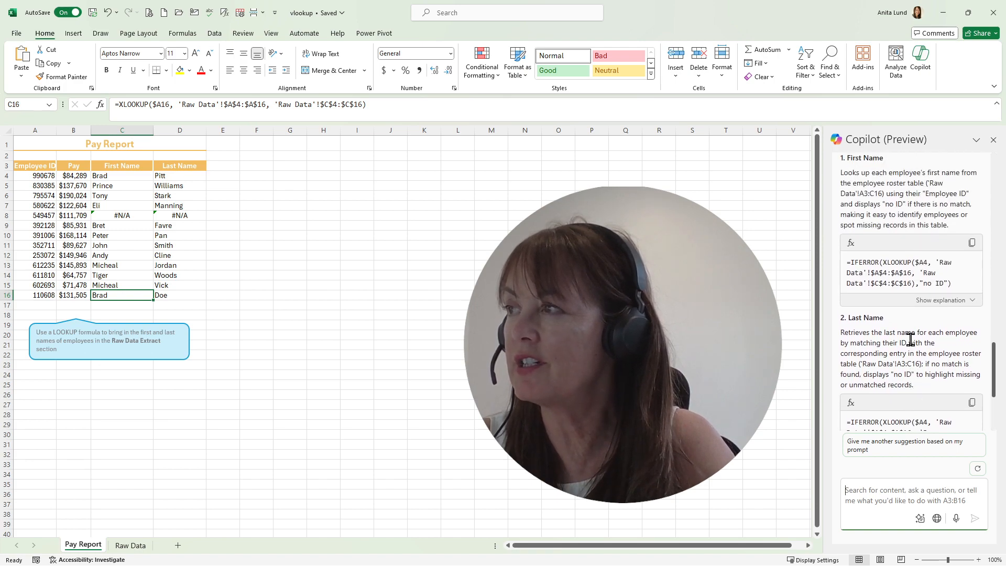
pyautogui.click(973, 244)
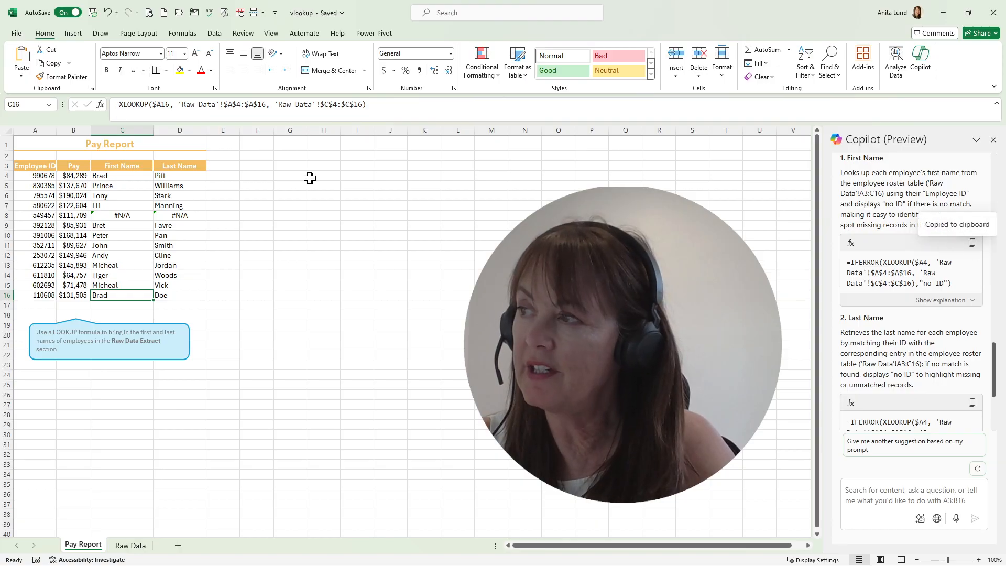
pyautogui.click(121, 177)
pyautogui.hotkey('ctrl', 'v')
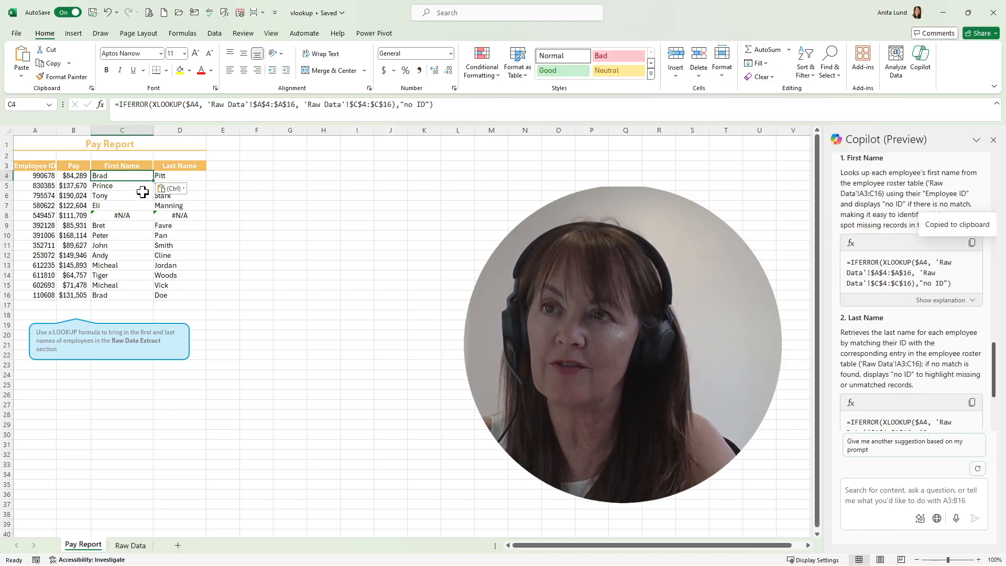
pyautogui.doubleClick(150, 180)
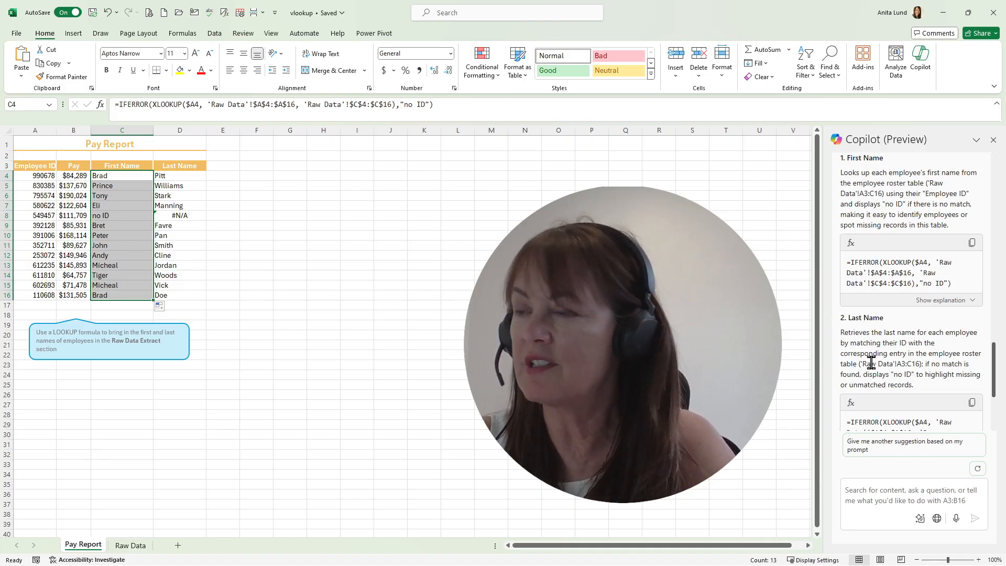
# - Replace the Last Name formula in D4 with Copilot's IFERROR(XLOOKUP) version returning "no ID" and fill it down to D16
pyautogui.click(973, 405)
pyautogui.click(179, 177)
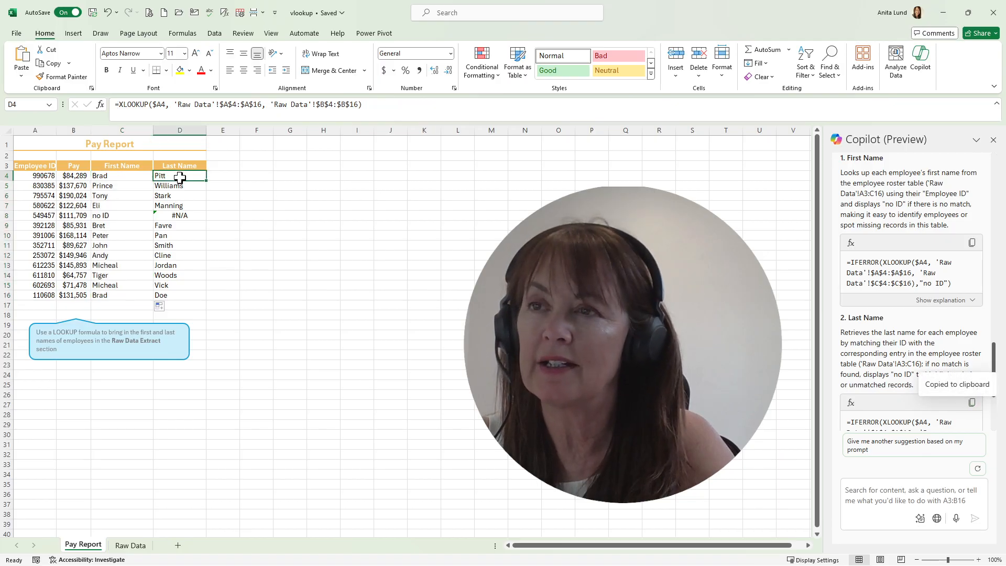
pyautogui.hotkey('ctrl', 'v')
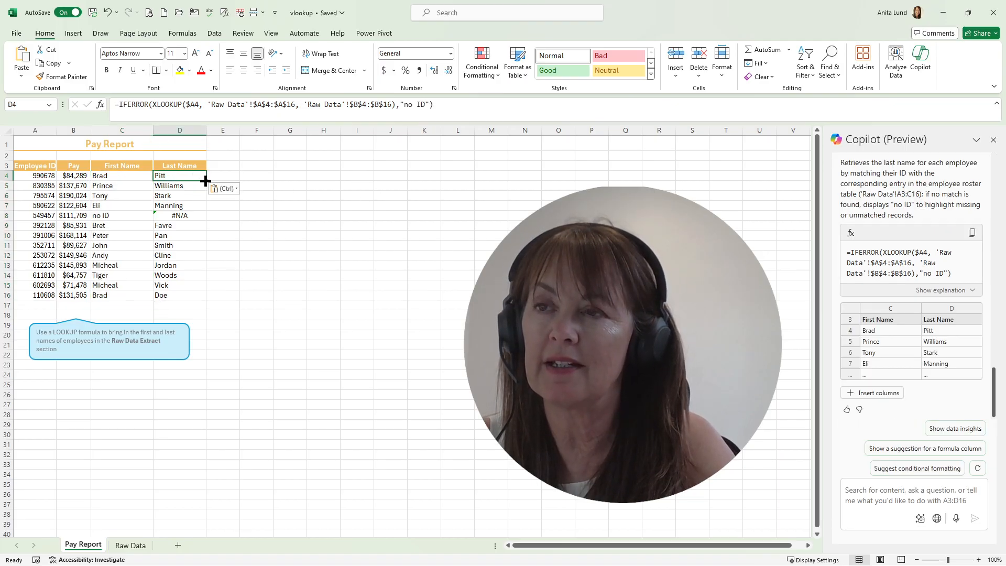
pyautogui.doubleClick(205, 181)
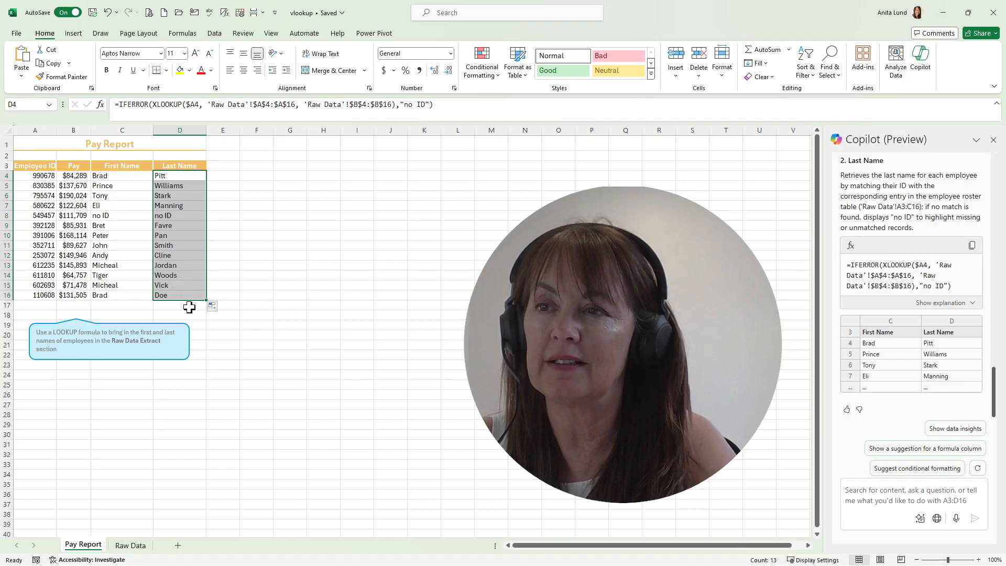
pyautogui.click(189, 307)
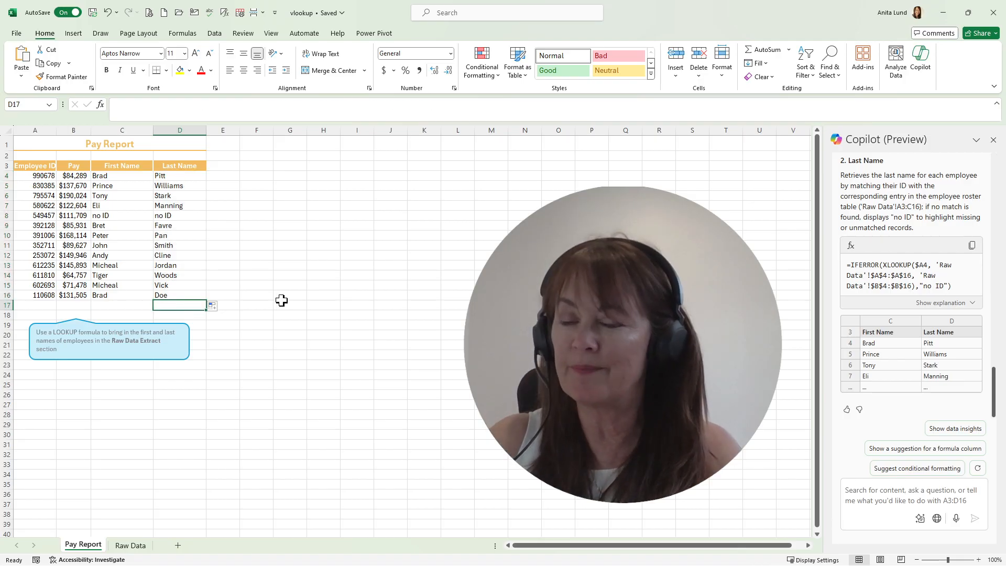